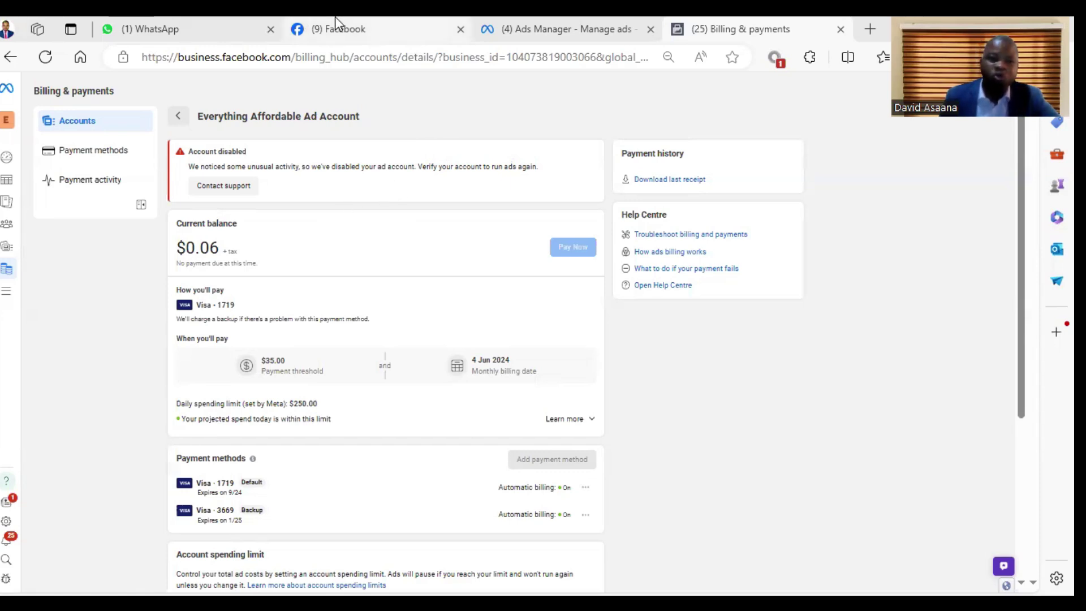
Step: From the Facebook sidebar's See more shortcuts, open Ads Manager in a new tab
{"action": "left_click", "coordinate": [360, 23]}
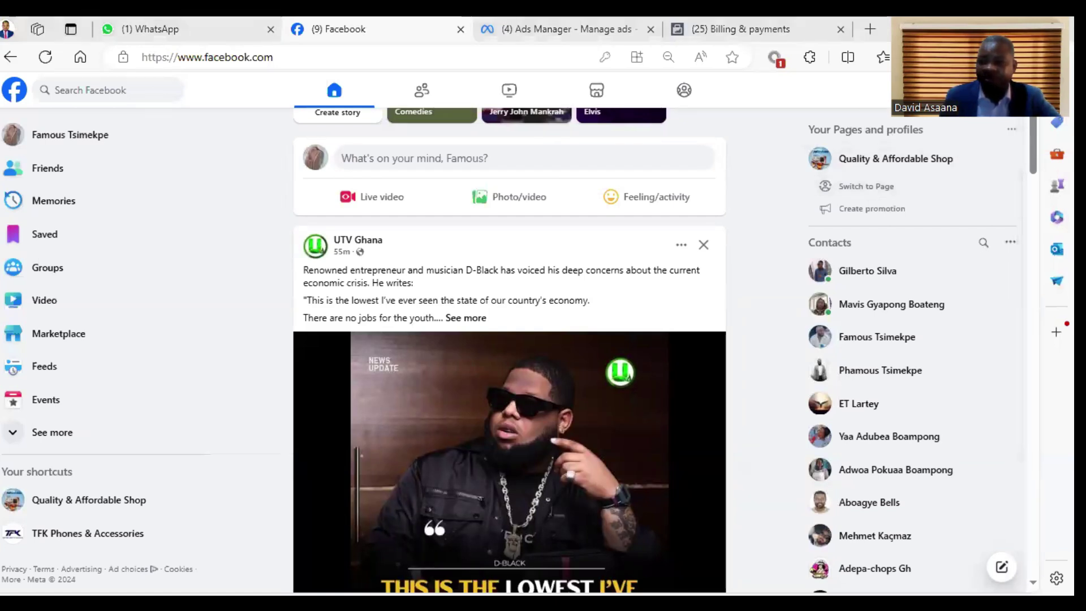
{"action": "left_click", "coordinate": [64, 434]}
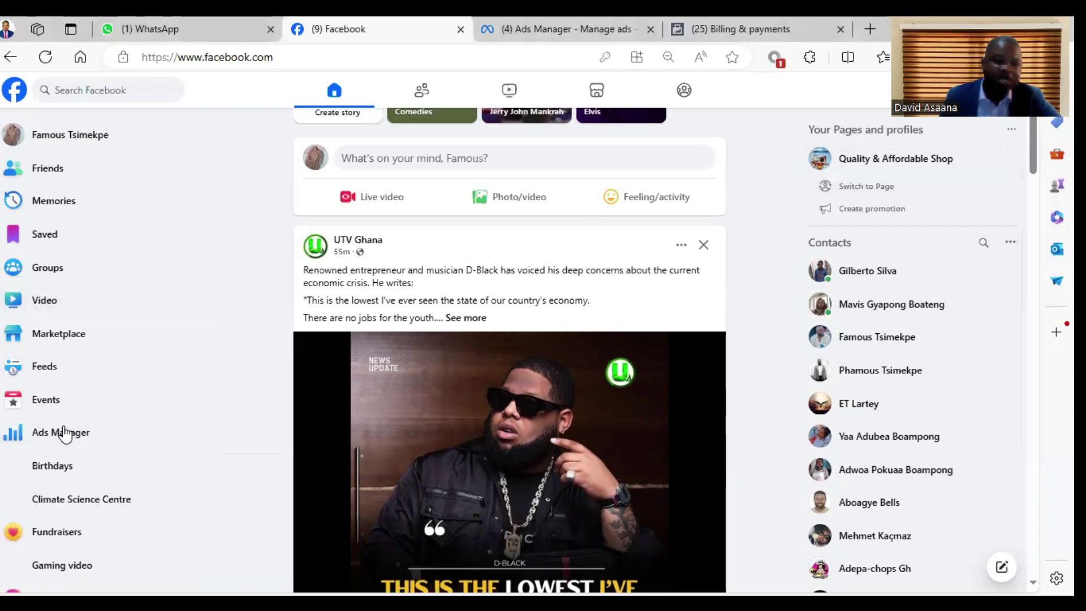
{"action": "right_click", "coordinate": [94, 438]}
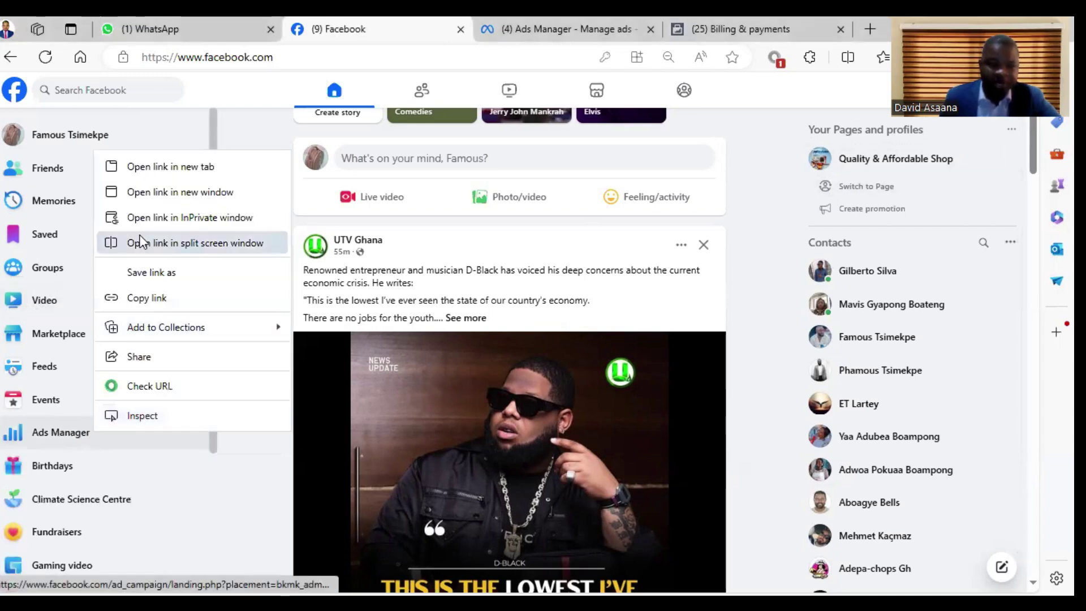
{"action": "left_click", "coordinate": [272, 164]}
{"action": "left_click", "coordinate": [480, 25]}
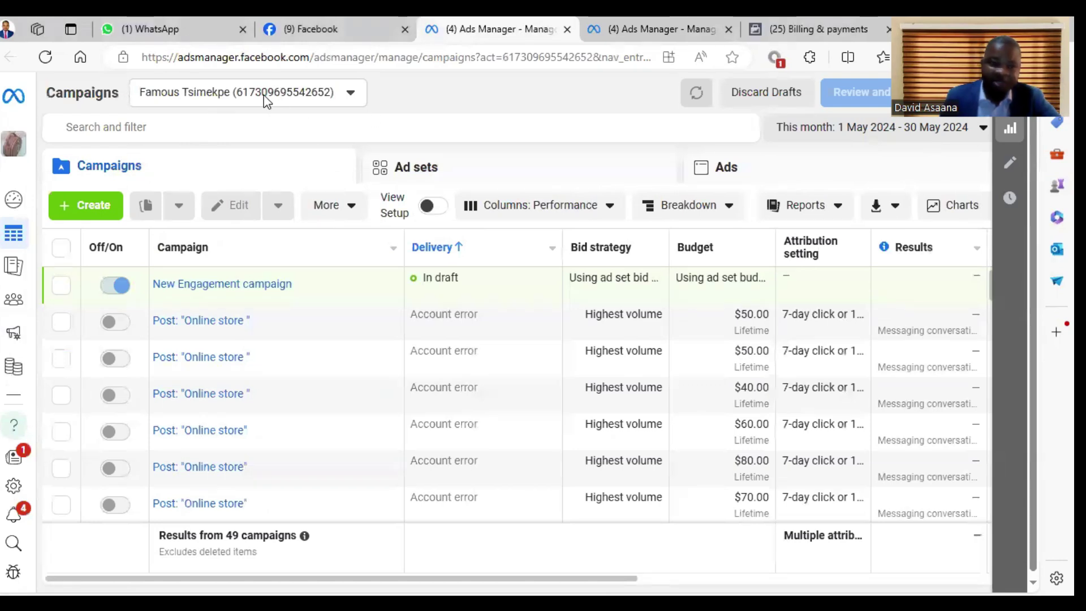
Step: Check the other ad accounts across business portfolios in the account list, then close it
{"action": "left_click", "coordinate": [215, 93]}
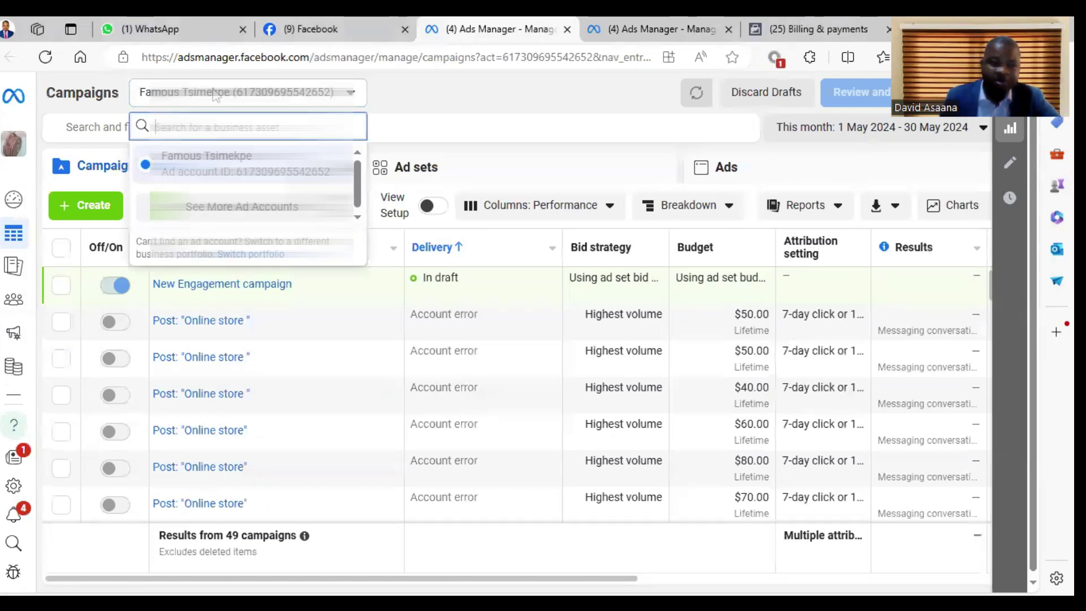
{"action": "left_click", "coordinate": [203, 207]}
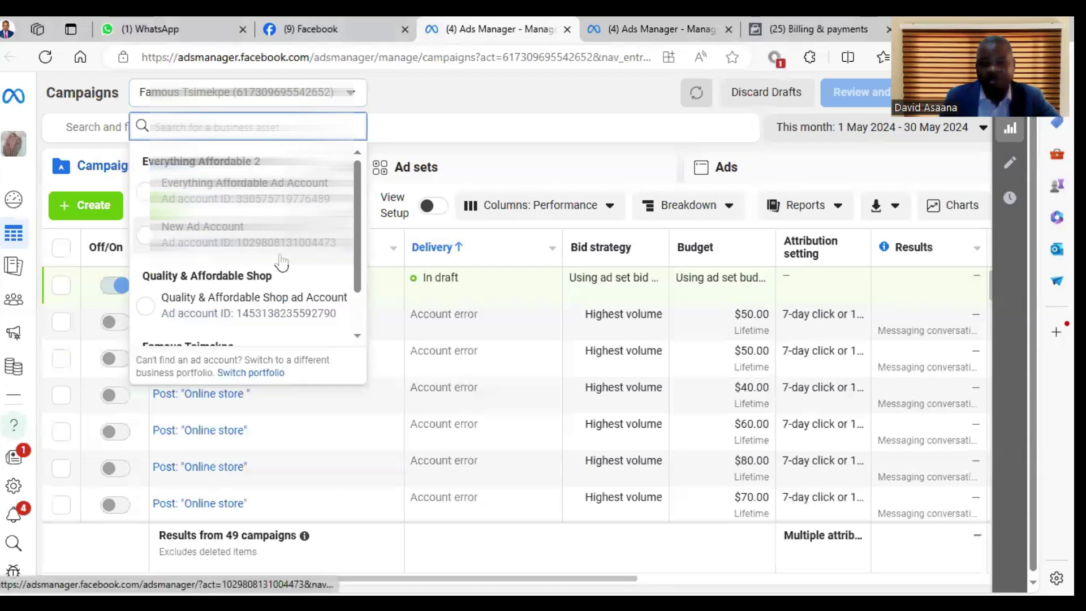
{"action": "left_click", "coordinate": [429, 103]}
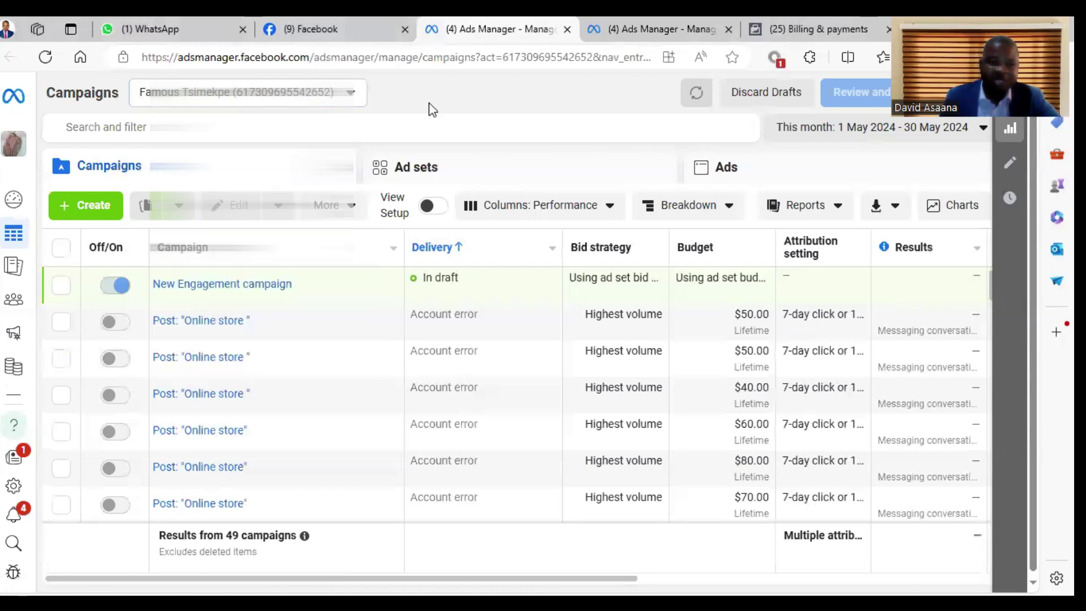
Step: Go back to the Billing & payments tab showing the disabled Everything Affordable Ad Account
{"action": "right_click", "coordinate": [22, 376]}
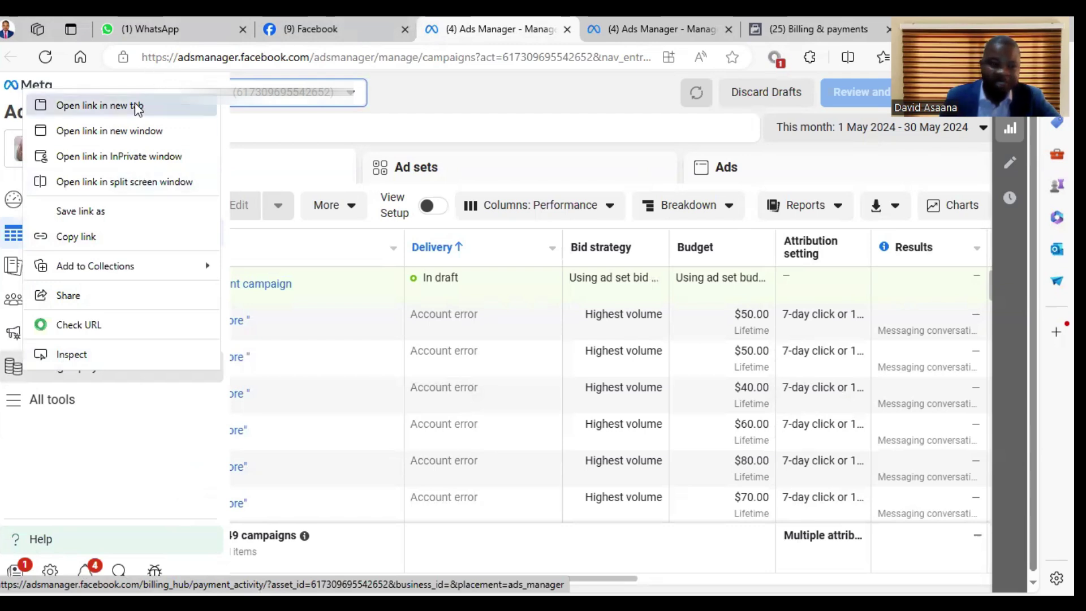
{"action": "left_click", "coordinate": [446, 90]}
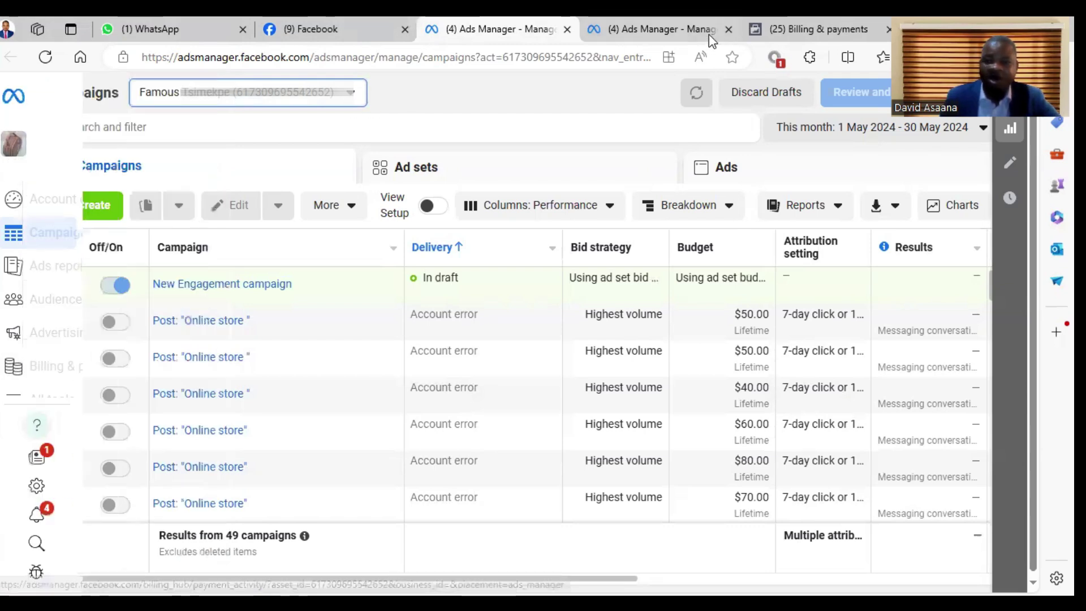
{"action": "left_click", "coordinate": [848, 17]}
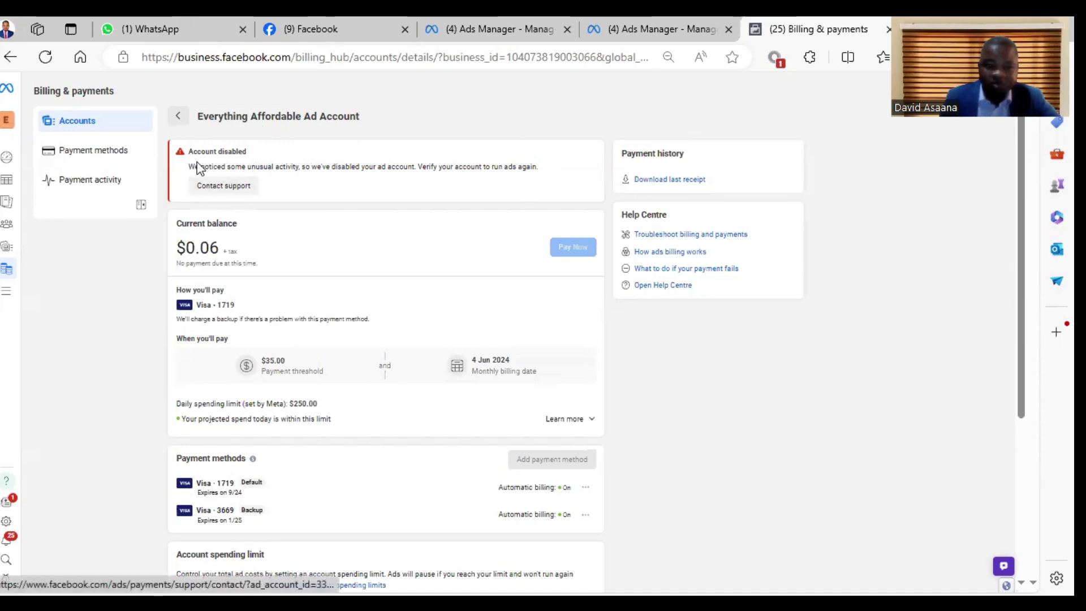
{"action": "left_click", "coordinate": [178, 119]}
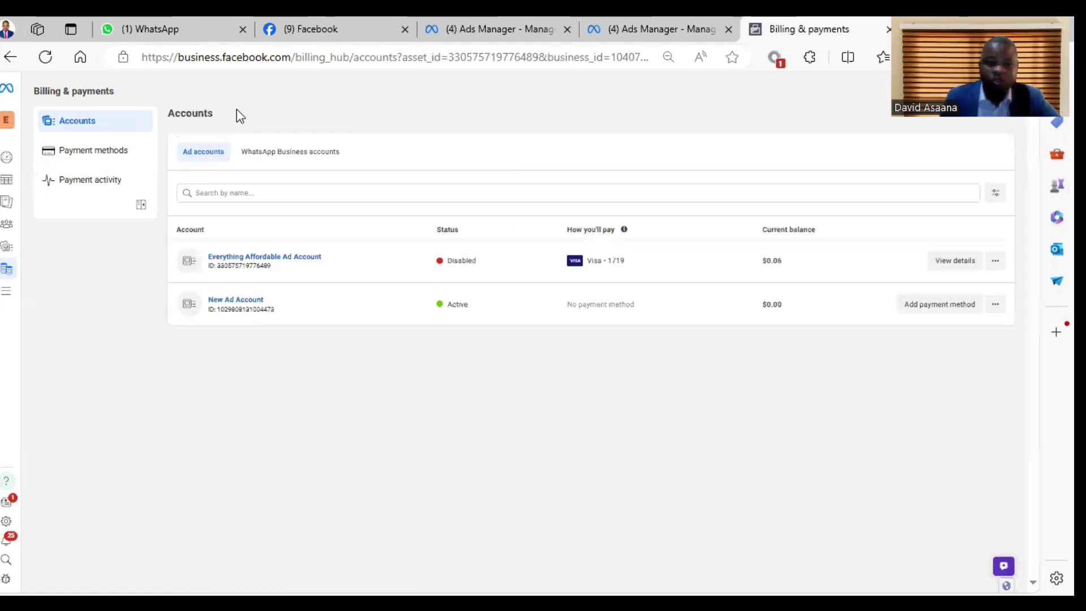
{"action": "left_click", "coordinate": [9, 59]}
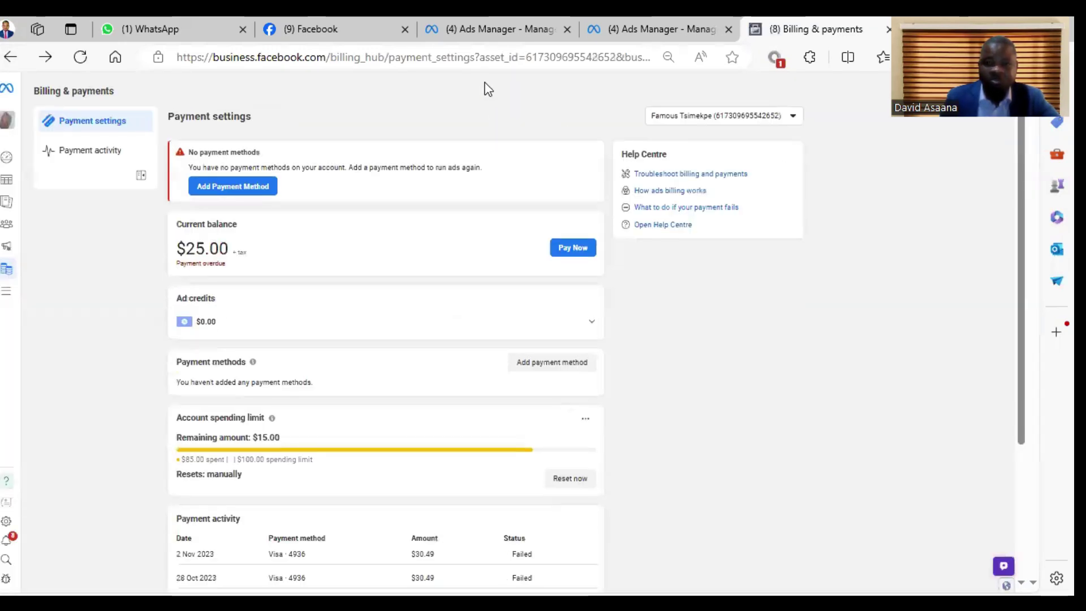
{"action": "left_click", "coordinate": [792, 116]}
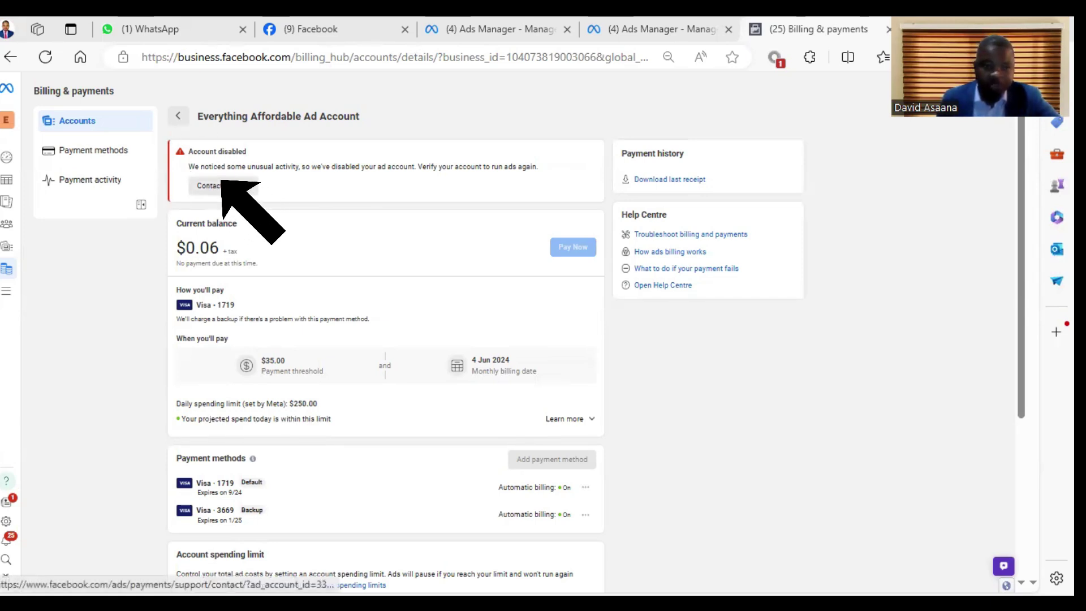
Step: Open the disabled account's Contact support link in a new tab to load the review form
{"action": "right_click", "coordinate": [222, 182]}
{"action": "left_click", "coordinate": [246, 202]}
{"action": "left_click", "coordinate": [809, 31]}
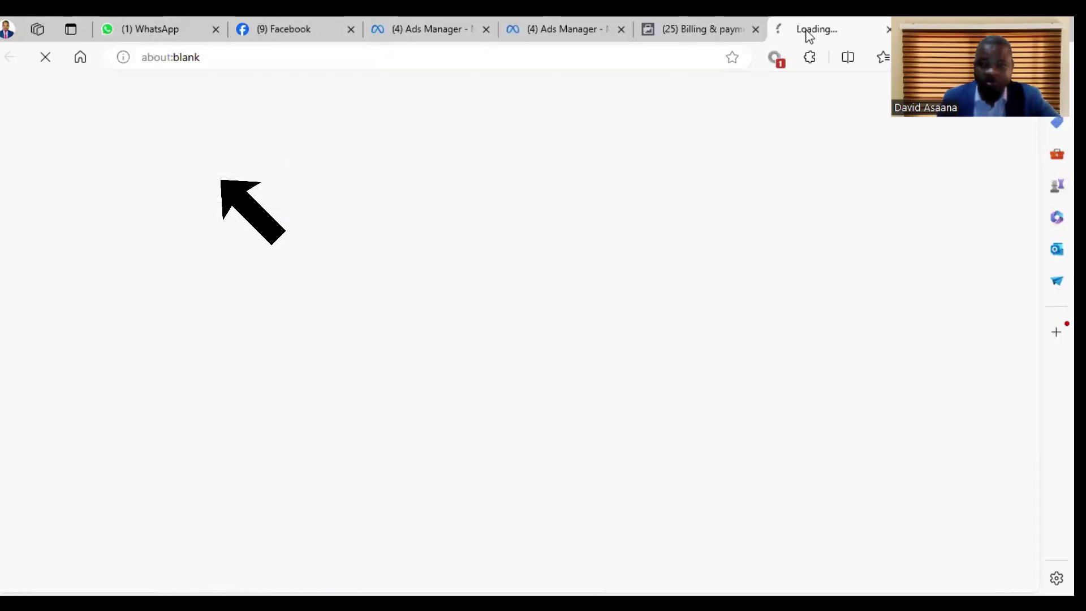
{"action": "left_click", "coordinate": [741, 19]}
{"action": "left_click", "coordinate": [815, 19]}
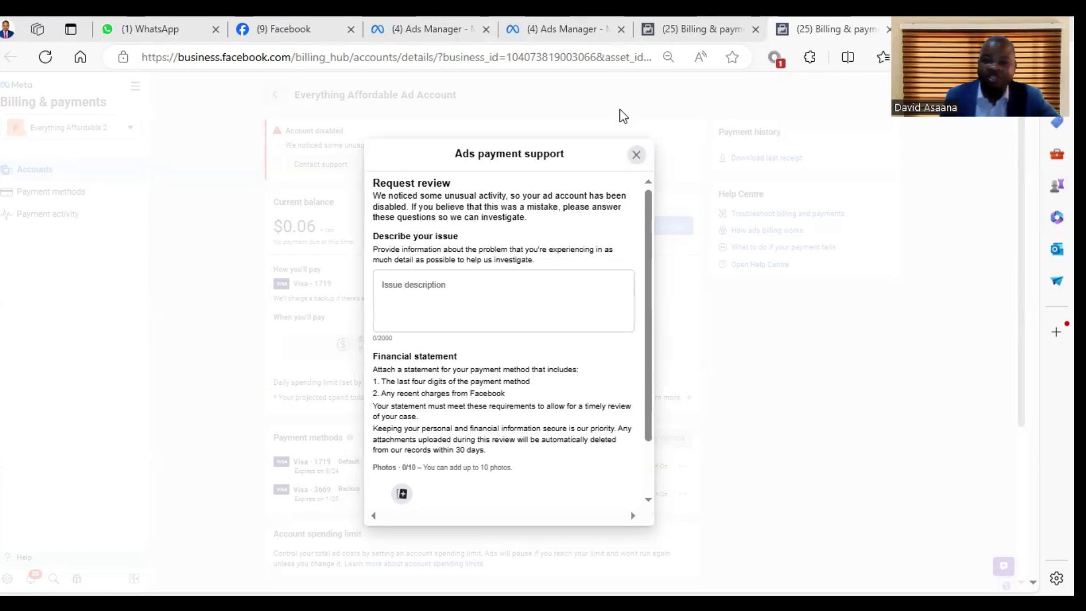
{"action": "left_click", "coordinate": [696, 32]}
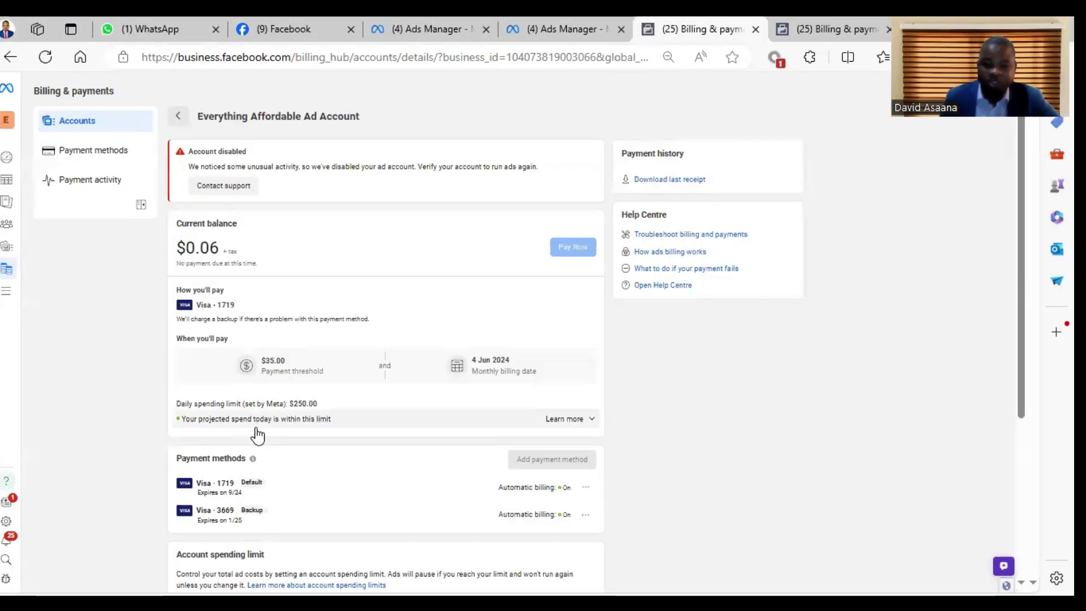
{"action": "scroll", "coordinate": [258, 435], "scroll_direction": "down", "scroll_amount": 4}
{"action": "scroll", "coordinate": [260, 446], "scroll_direction": "up", "scroll_amount": 1}
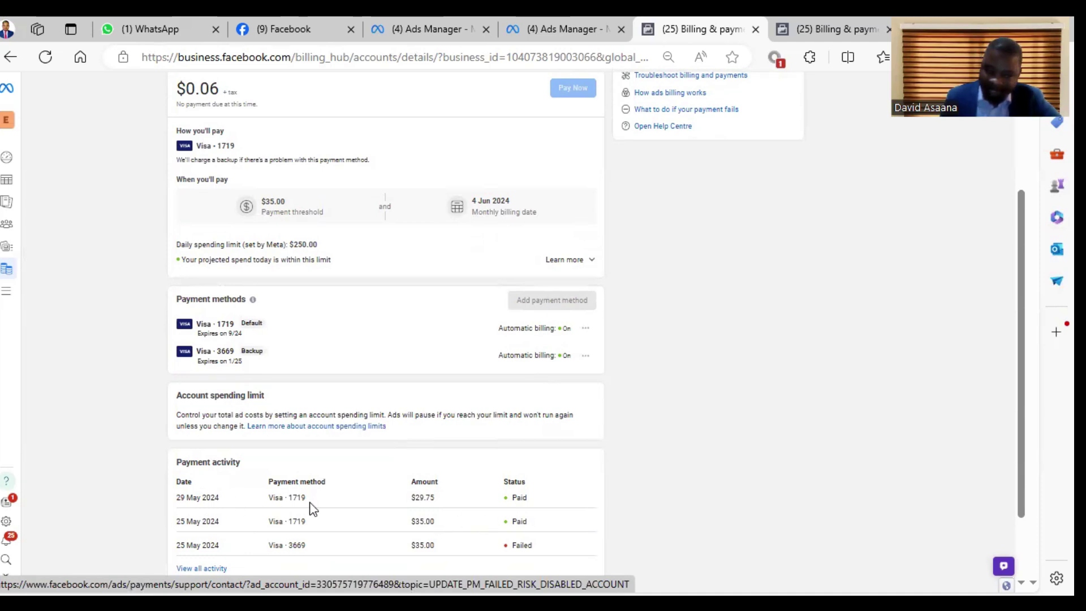
{"action": "scroll", "coordinate": [448, 348], "scroll_direction": "up", "scroll_amount": 3}
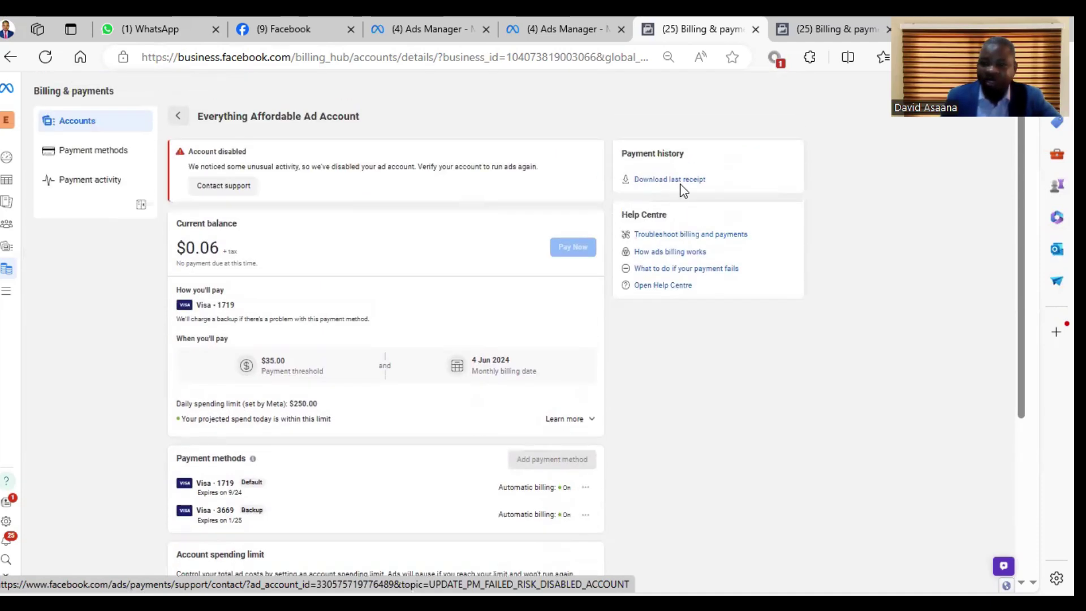
{"action": "left_click", "coordinate": [830, 26]}
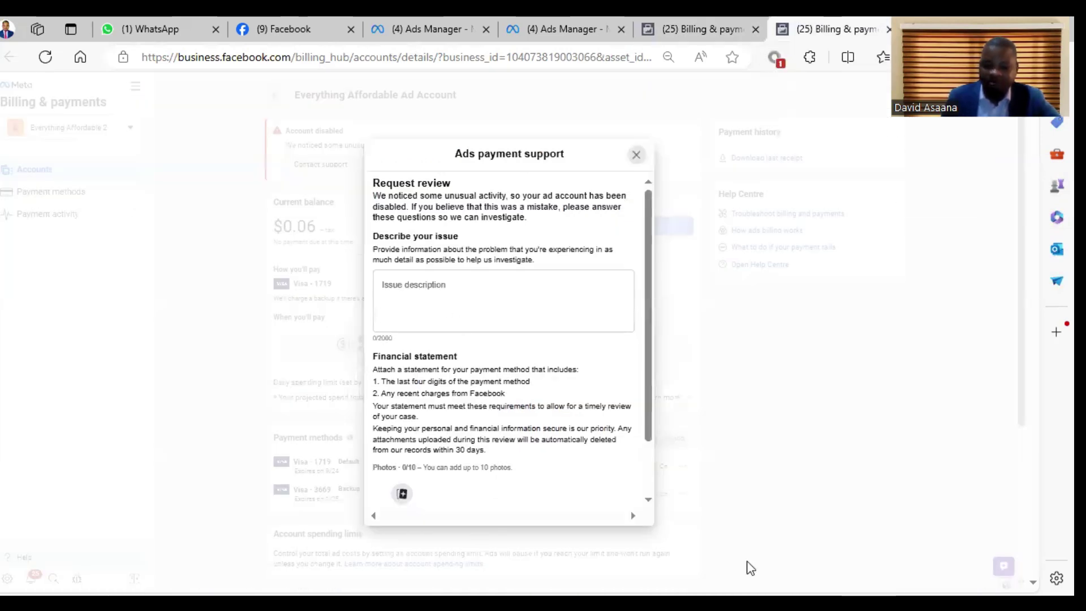
{"action": "left_click", "coordinate": [425, 323]}
{"action": "key", "text": "ctrl+v"}
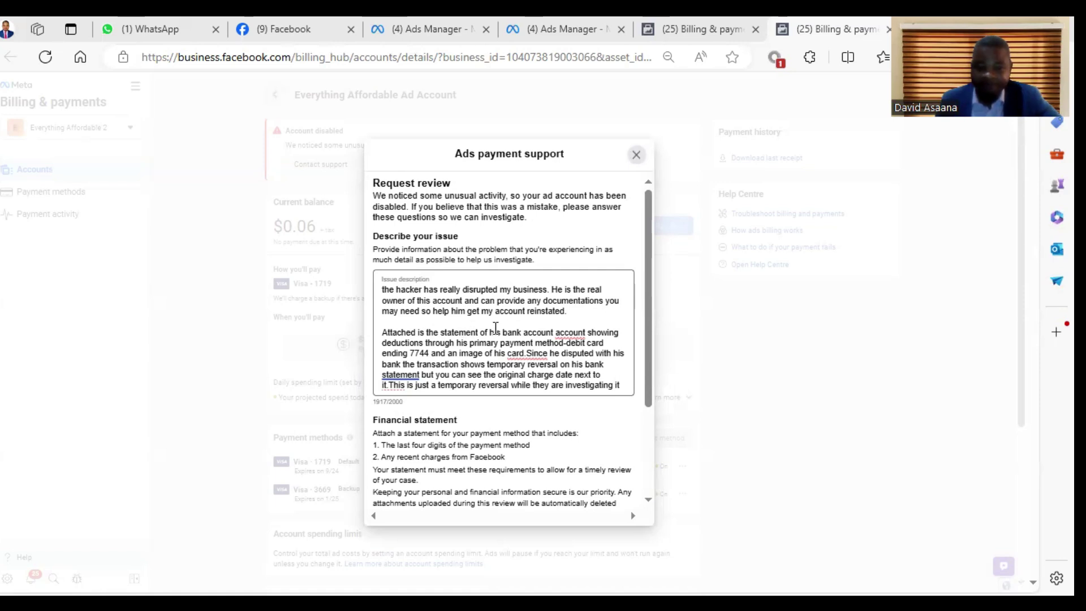
{"action": "left_click", "coordinate": [527, 321]}
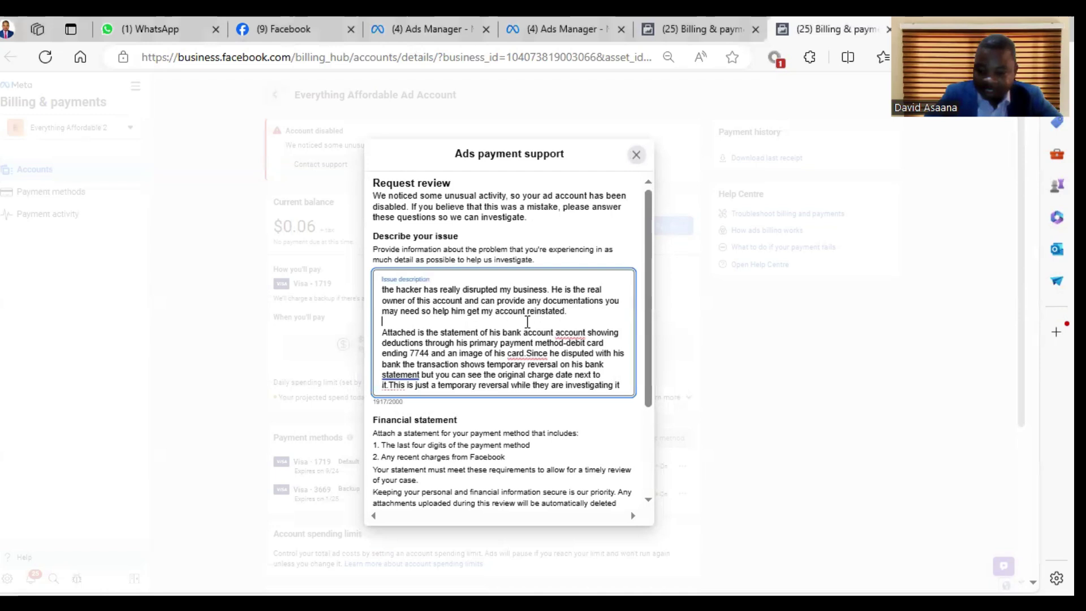
{"action": "key", "text": "Up"}
{"action": "key", "text": "Up"}
{"action": "key", "text": "Up"}
{"action": "key", "text": "Up"}
{"action": "key", "text": "Up"}
{"action": "key", "text": "Up"}
{"action": "key", "text": "Up"}
{"action": "key", "text": "Up"}
{"action": "key", "text": "Up"}
{"action": "key", "text": "Up"}
{"action": "key", "text": "Up"}
{"action": "key", "text": "Up"}
{"action": "key", "text": "Up"}
{"action": "key", "text": "Up"}
{"action": "key", "text": "Up"}
{"action": "key", "text": "Up"}
{"action": "key", "text": "Up"}
{"action": "key", "text": "Up"}
{"action": "key", "text": "Up"}
{"action": "key", "text": "Up"}
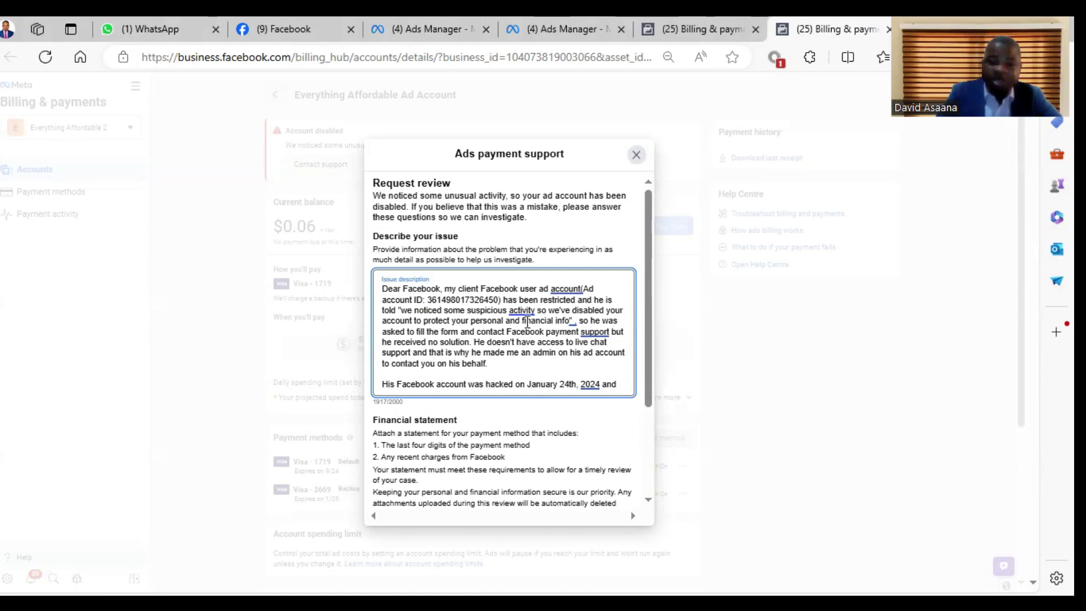
{"action": "scroll", "coordinate": [560, 339], "scroll_direction": "down", "scroll_amount": 1}
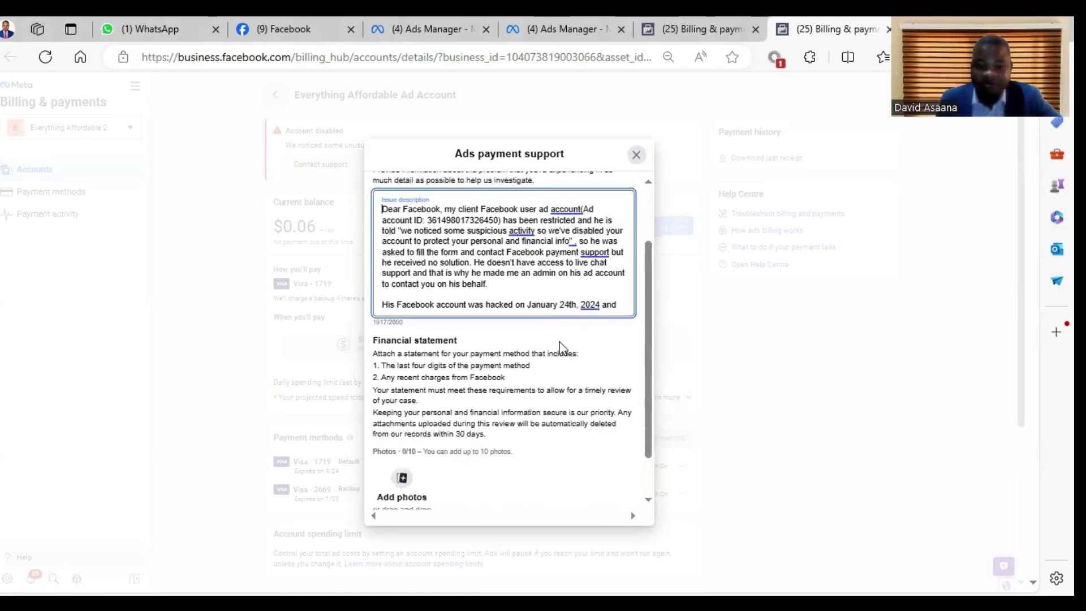
{"action": "scroll", "coordinate": [554, 252], "scroll_direction": "down", "scroll_amount": 2}
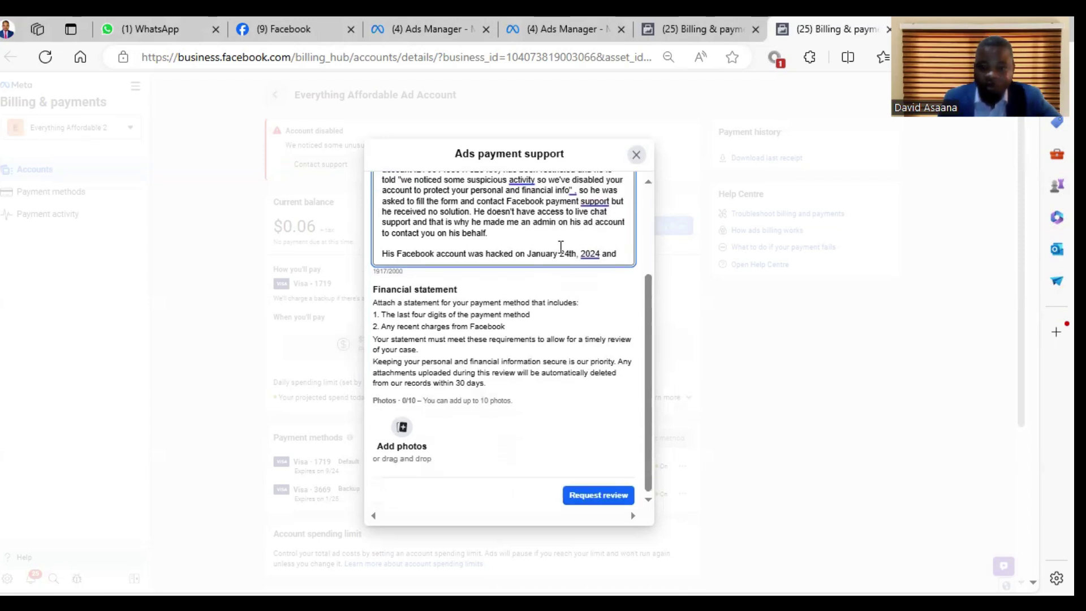
{"action": "scroll", "coordinate": [557, 250], "scroll_direction": "up", "scroll_amount": 5}
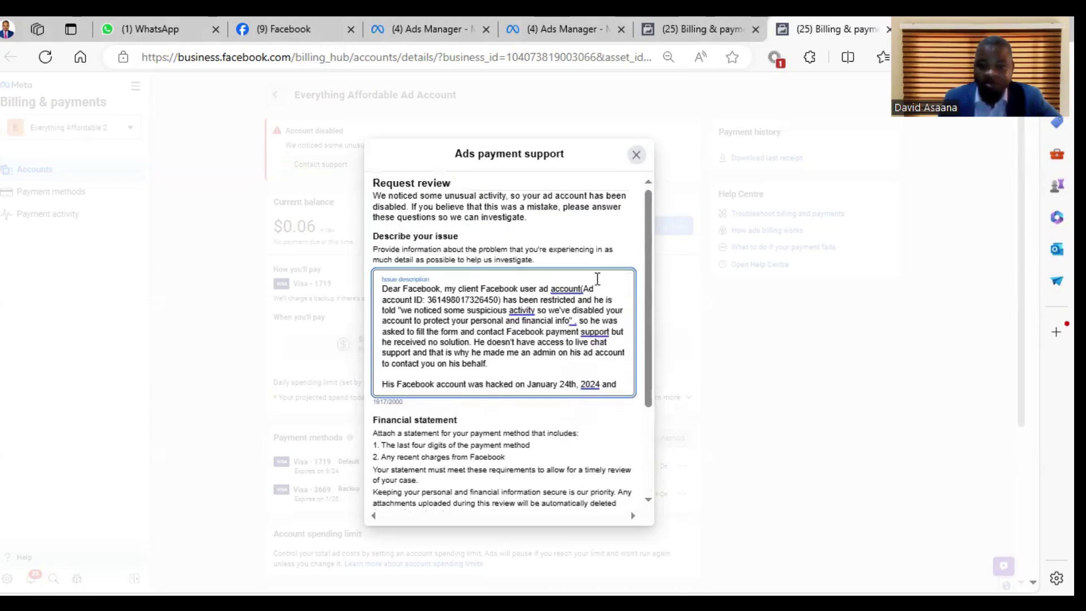
{"action": "left_click", "coordinate": [535, 377]}
{"action": "key", "text": "Down"}
{"action": "key", "text": "Down"}
{"action": "key", "text": "Down"}
{"action": "key", "text": "Down"}
{"action": "key", "text": "Down"}
{"action": "key", "text": "Down"}
{"action": "key", "text": "Down"}
{"action": "key", "text": "Down"}
{"action": "key", "text": "Down"}
{"action": "key", "text": "Down"}
{"action": "key", "text": "Down"}
{"action": "key", "text": "Down"}
{"action": "key", "text": "Down"}
{"action": "key", "text": "Down"}
{"action": "key", "text": "Down"}
{"action": "key", "text": "Down"}
{"action": "key", "text": "Down"}
{"action": "key", "text": "Down"}
{"action": "key", "text": "Down"}
{"action": "key", "text": "Down"}
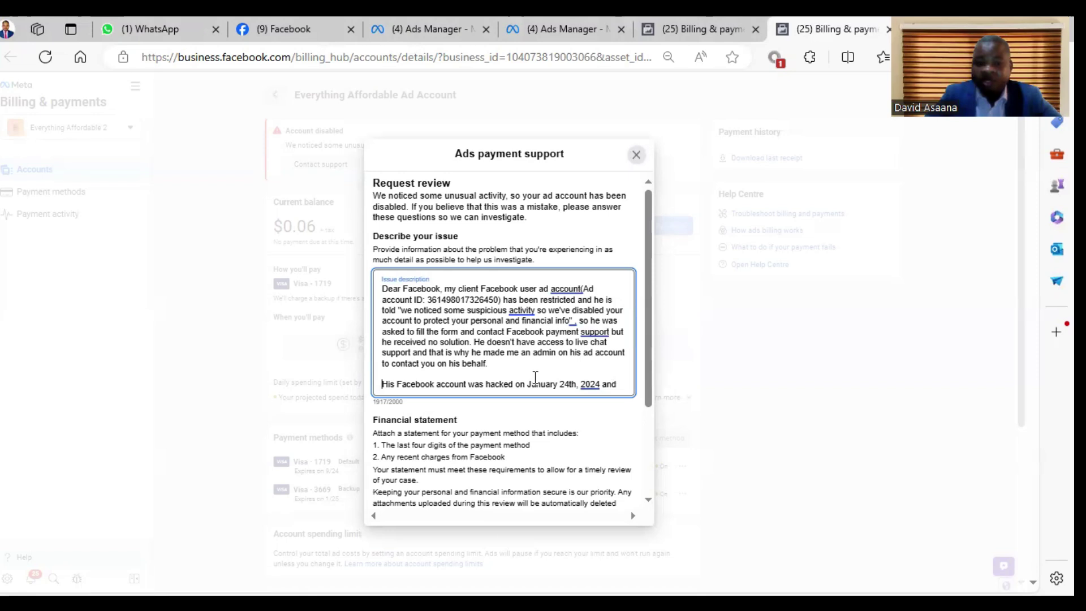
{"action": "key", "text": "Down"}
{"action": "key", "text": "Down"}
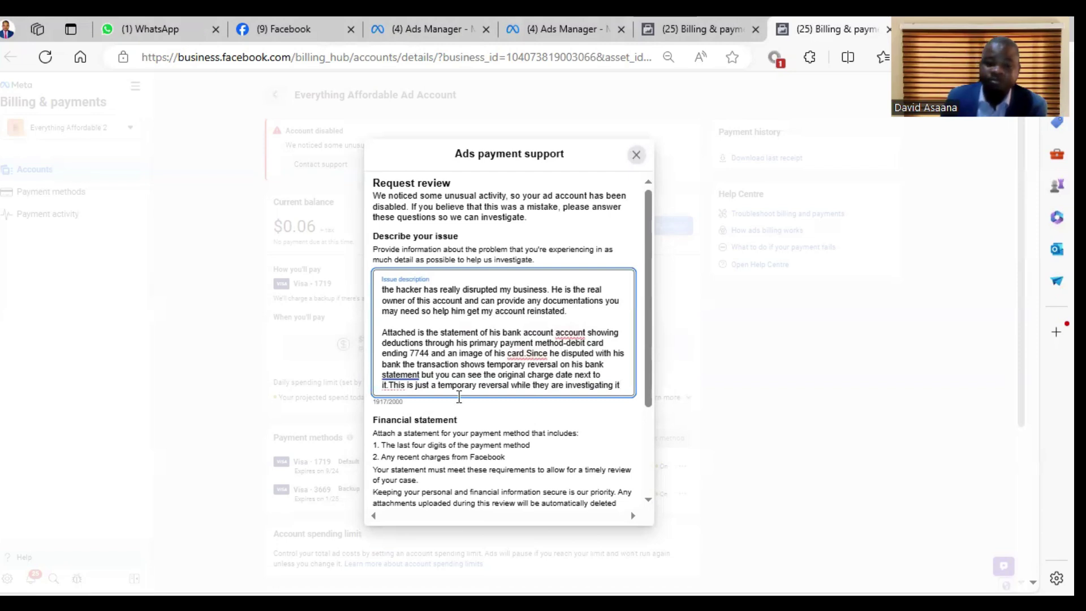
{"action": "scroll", "coordinate": [504, 450], "scroll_direction": "down", "scroll_amount": 3}
Step: Attach bank-statement photo 1 to the review request, then go to the Facebook home feed
{"action": "left_click", "coordinate": [402, 430]}
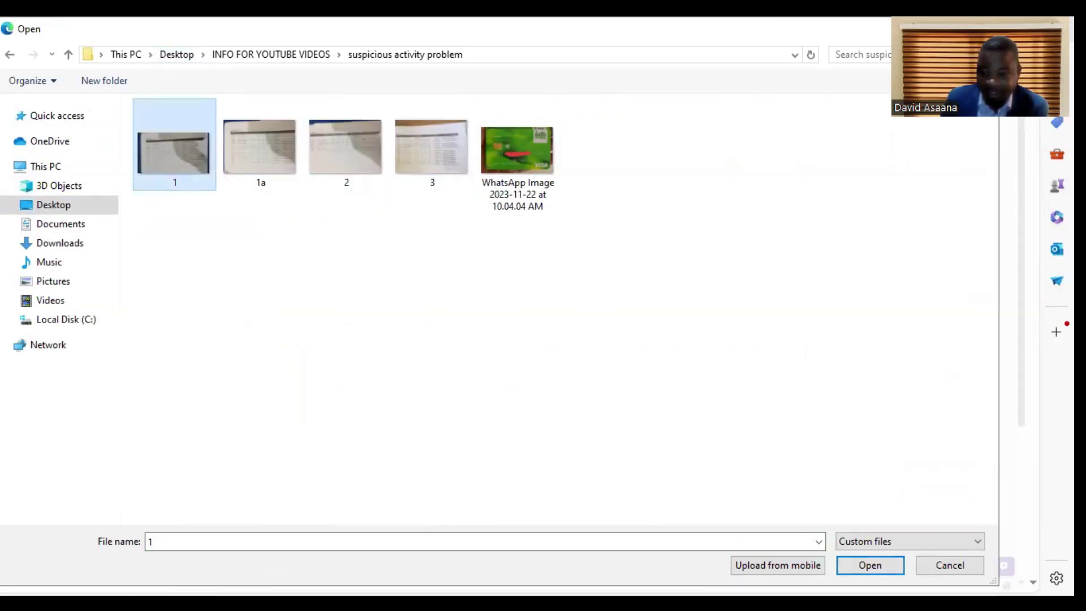
{"action": "key", "text": "Tab"}
{"action": "key", "text": "Return"}
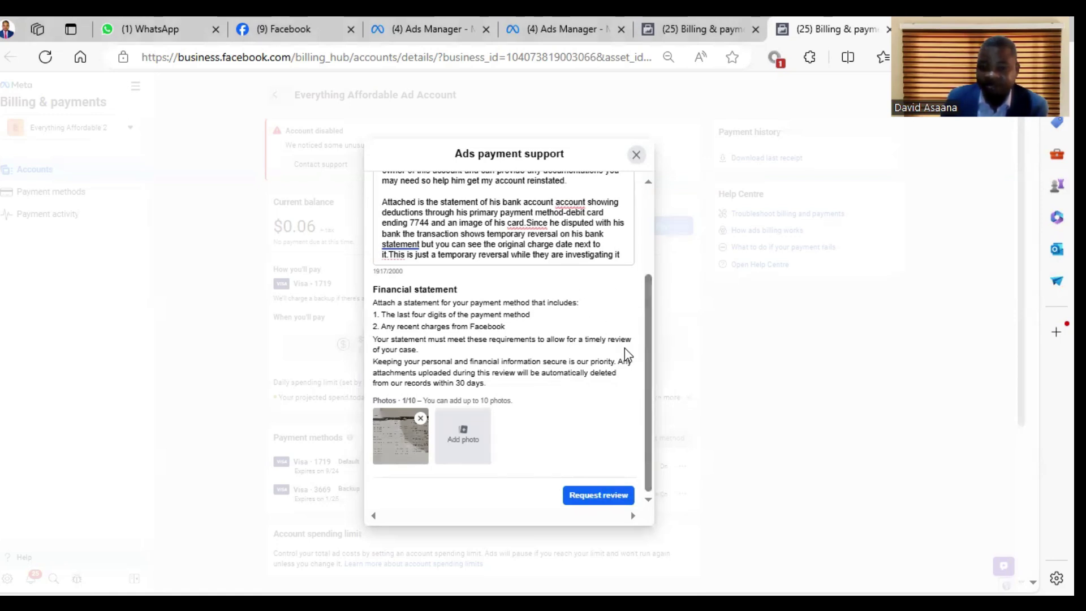
{"action": "scroll", "coordinate": [624, 346], "scroll_direction": "up", "scroll_amount": 3}
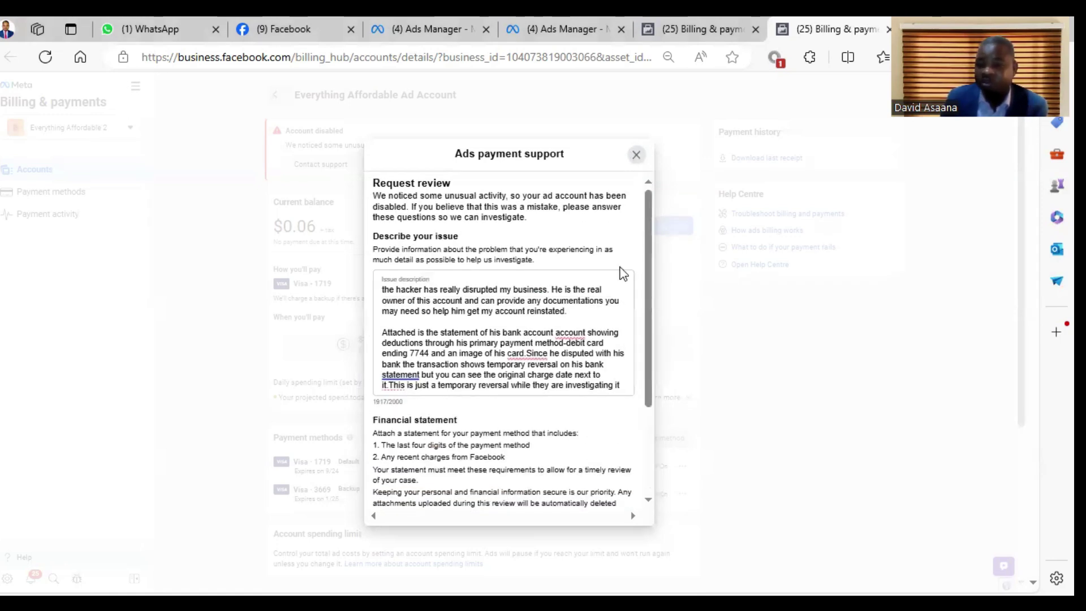
{"action": "scroll", "coordinate": [613, 407], "scroll_direction": "down", "scroll_amount": 5}
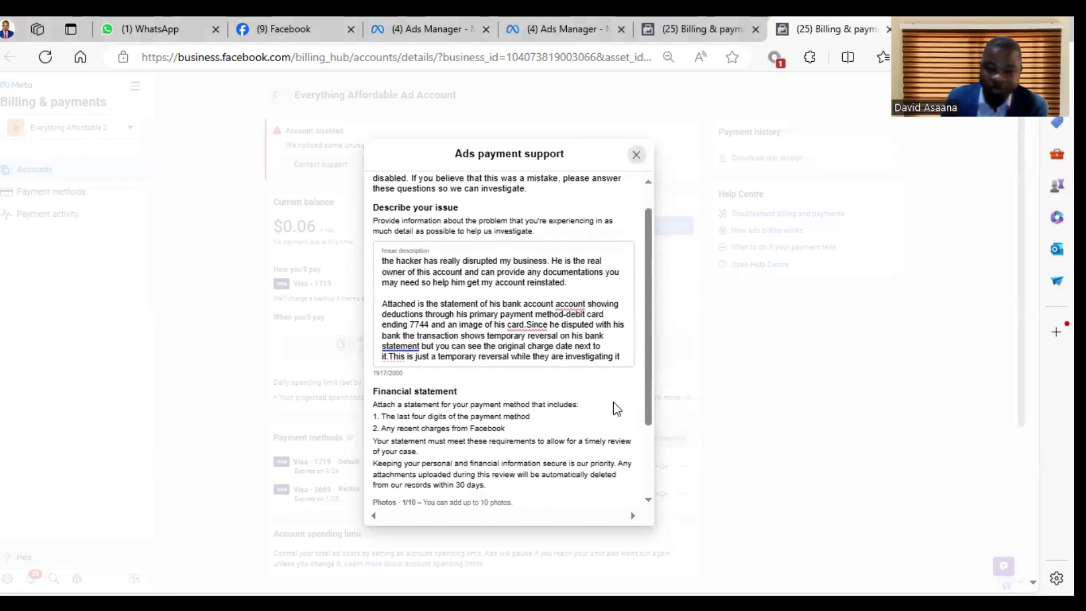
{"action": "left_click", "coordinate": [313, 25]}
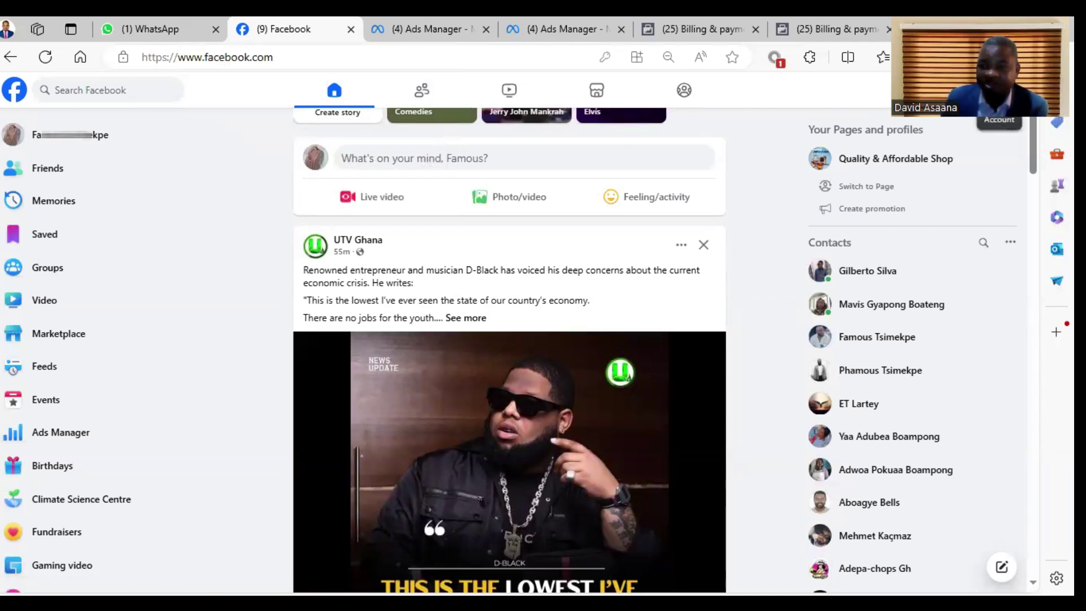
Step: Open Facebook's Support Inbox through the account menu's Help & support options
{"action": "left_click", "coordinate": [999, 90]}
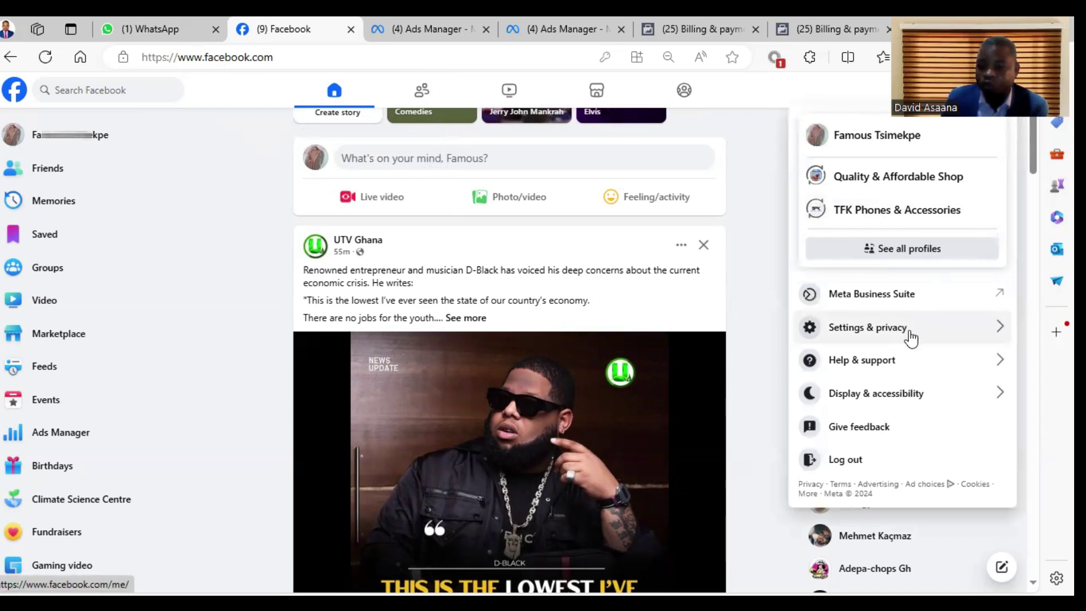
{"action": "scroll", "coordinate": [902, 356], "scroll_direction": "down", "scroll_amount": 3}
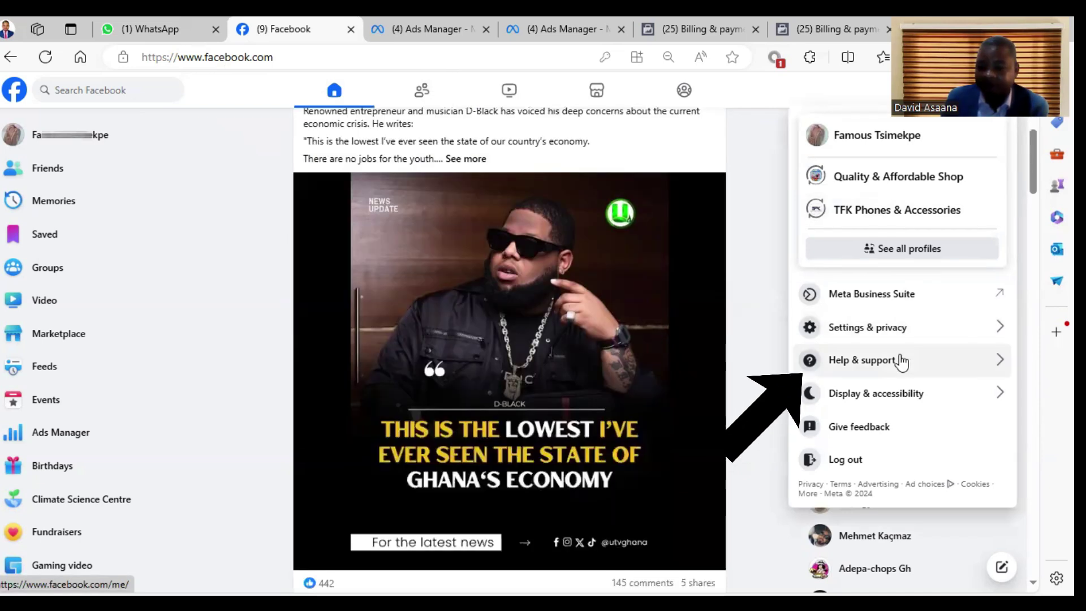
{"action": "left_click", "coordinate": [902, 361]}
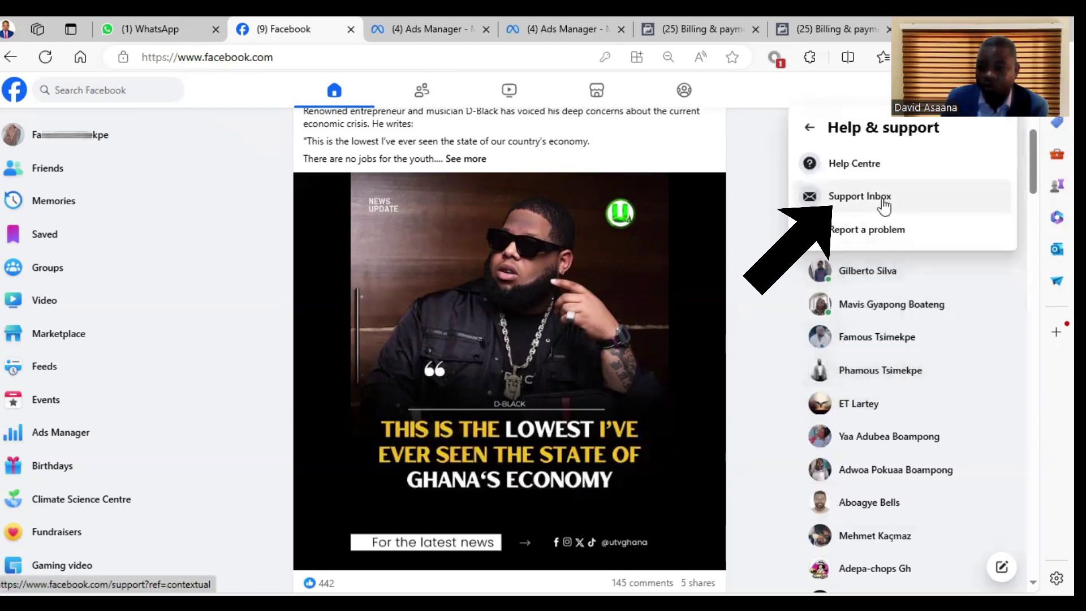
{"action": "left_click", "coordinate": [883, 201]}
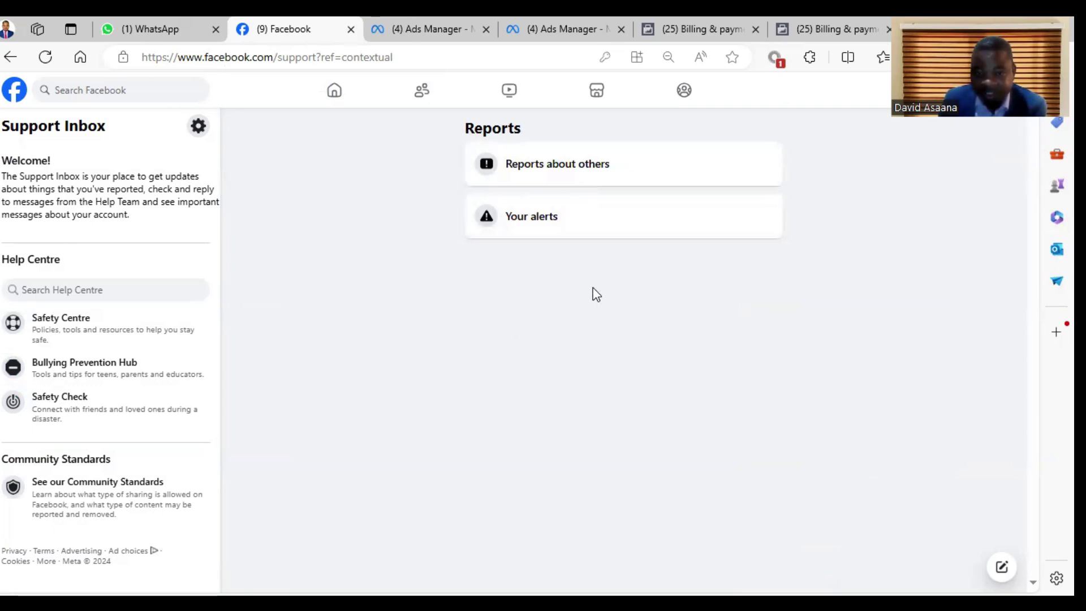
{"action": "left_click", "coordinate": [593, 231]}
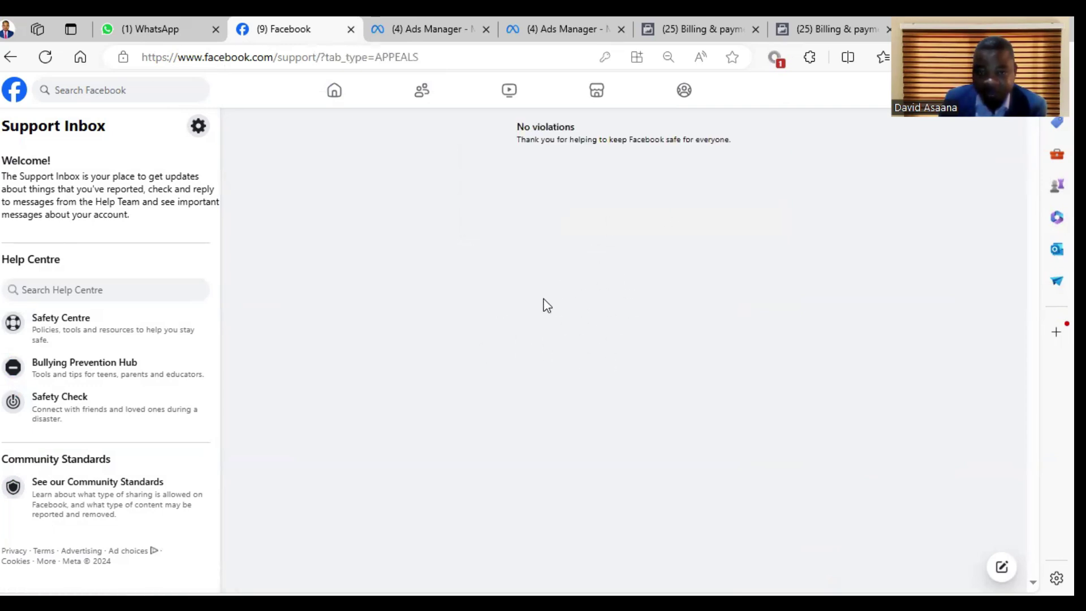
{"action": "left_click", "coordinate": [10, 57]}
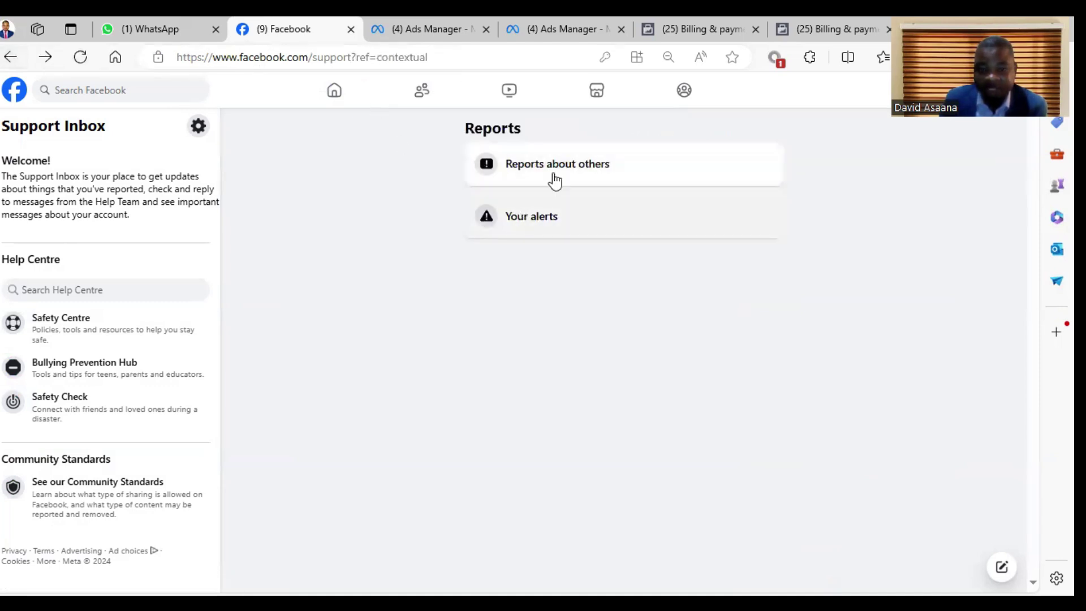